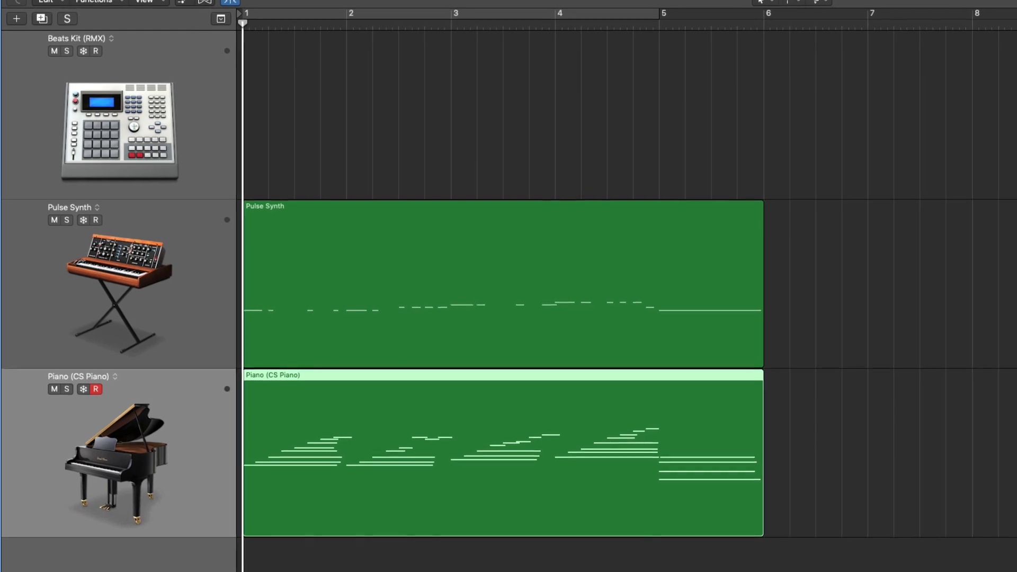
- Play the Pulse Synth and piano regions together from bar 1 through their end
{"action": "left_click", "coordinate": [941, 461]}
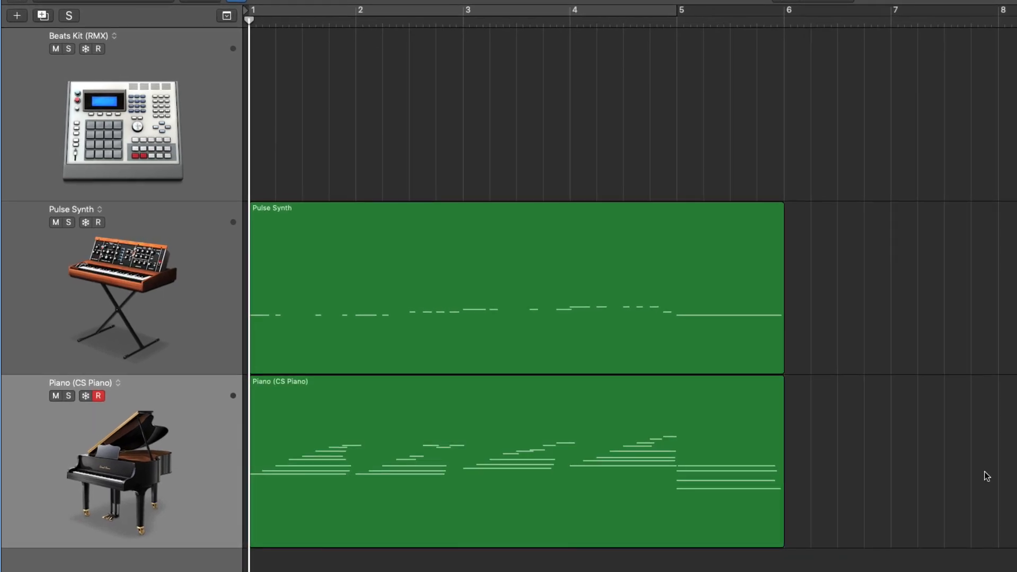
{"action": "key", "text": "space"}
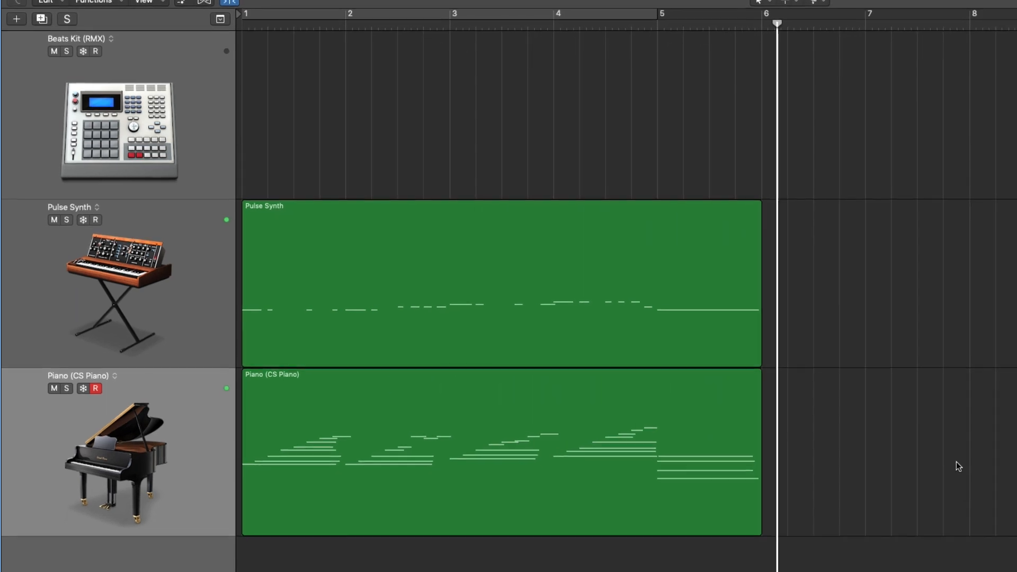
{"action": "key", "text": "space"}
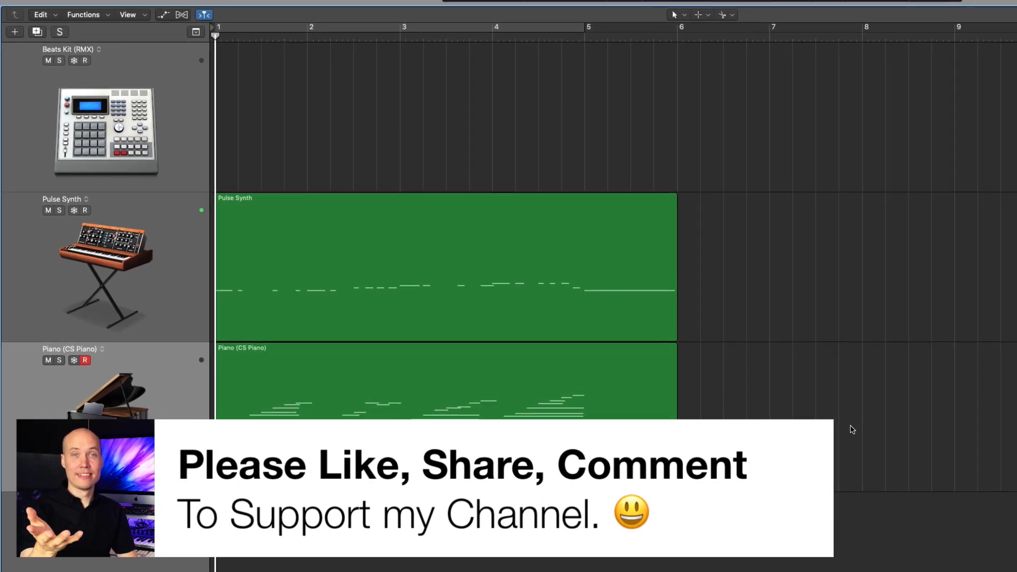
- Solo the Pulse Synth track, play its first bars, and return the playhead to the start
{"action": "left_click", "coordinate": [389, 292]}
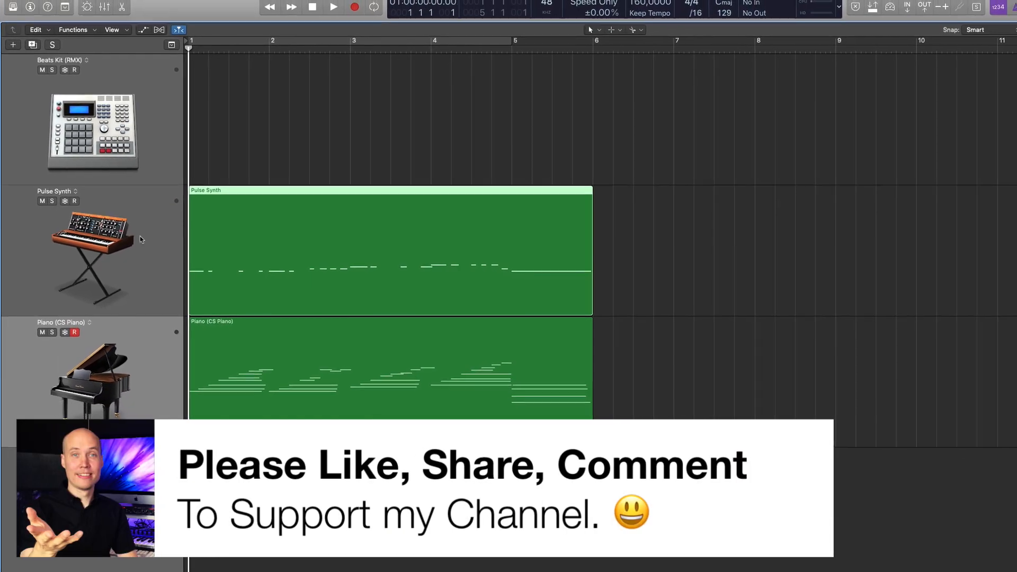
{"action": "left_click", "coordinate": [52, 201]}
{"action": "key", "text": "space"}
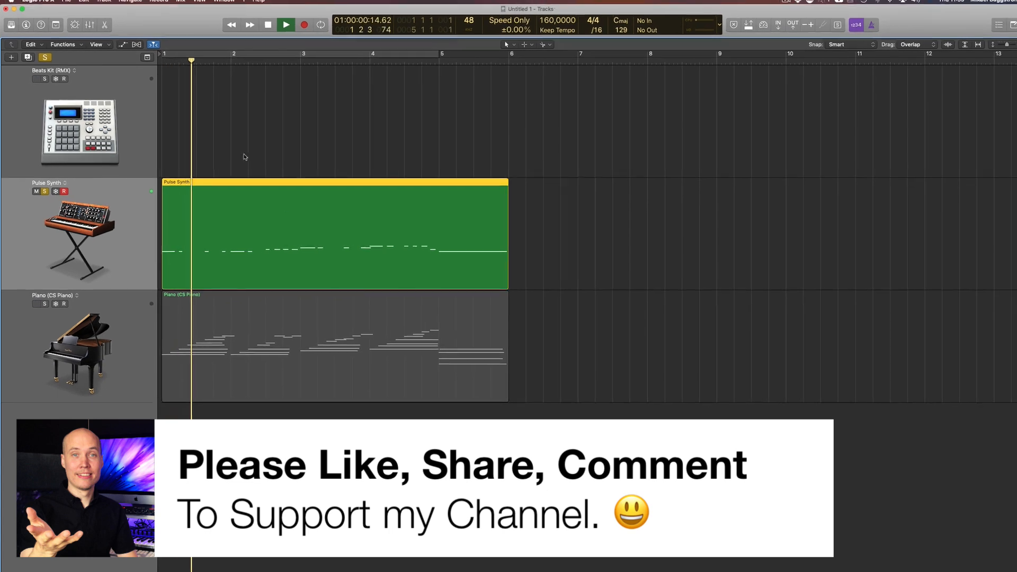
{"action": "key", "text": "space"}
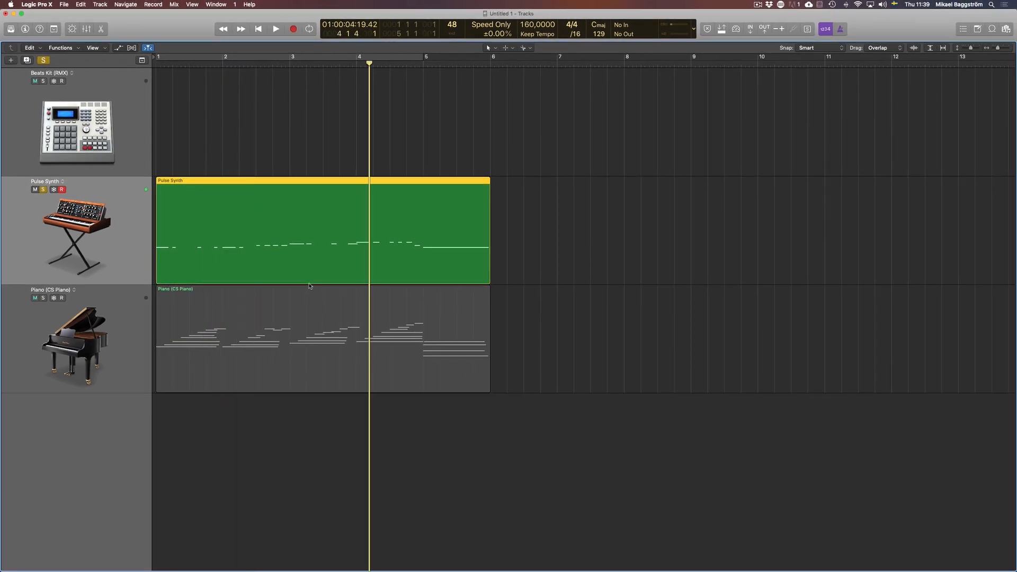
{"action": "key", "text": "Return"}
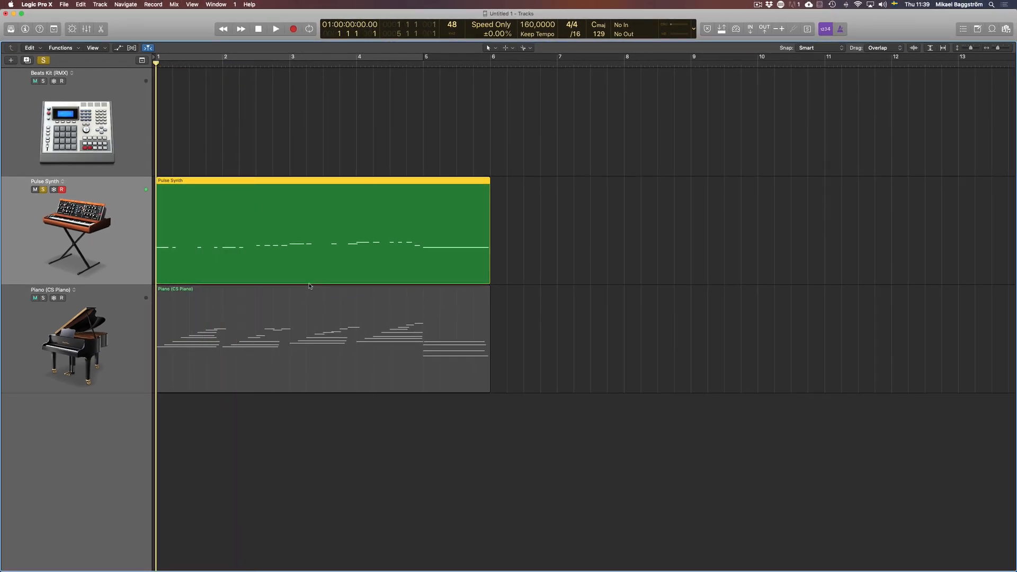
- Examine the Pulse Synth region's notes in the Piano Roll, then turn off the track's solo
{"action": "double_click", "coordinate": [362, 269]}
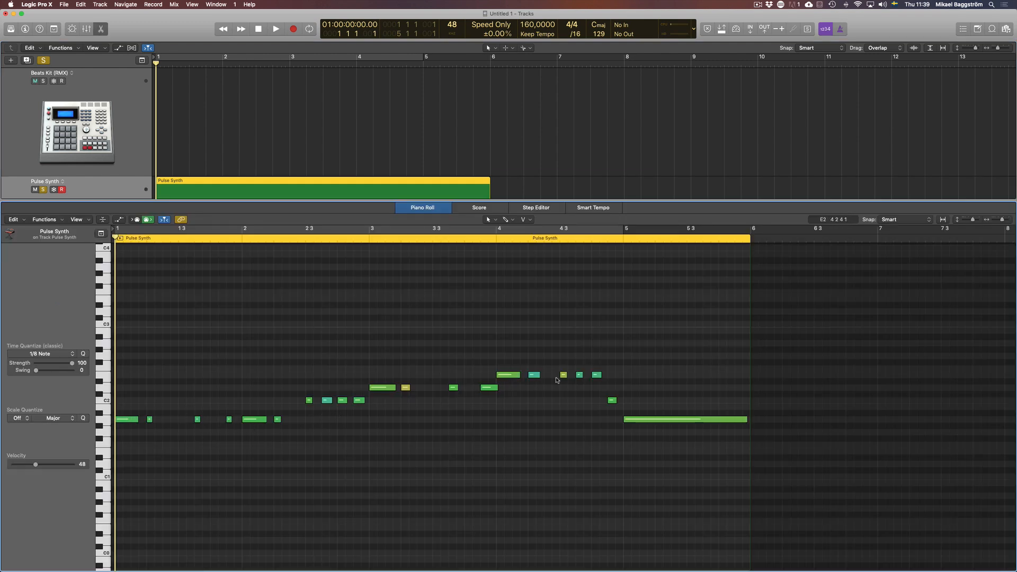
{"action": "key", "text": "p"}
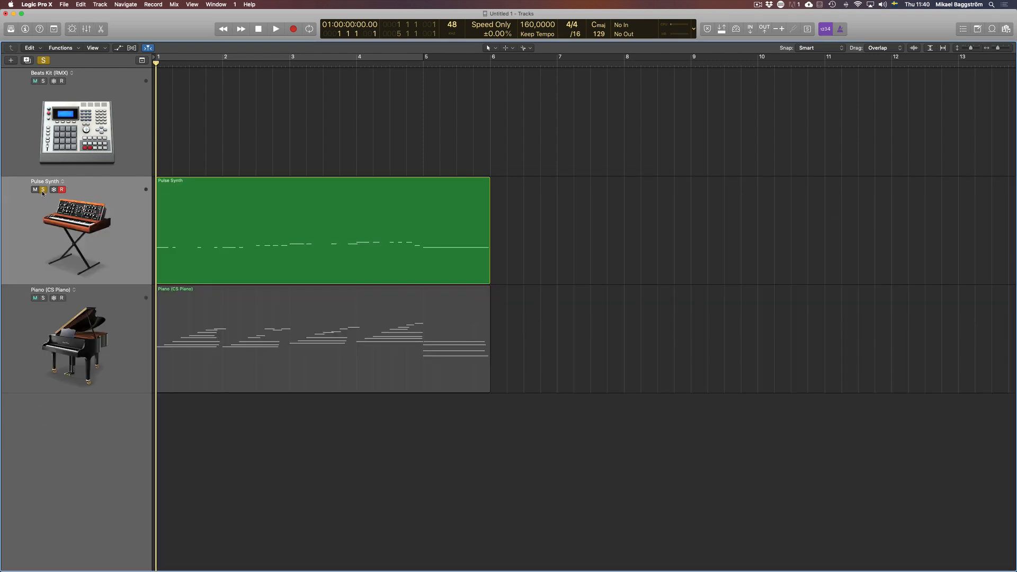
{"action": "left_click", "coordinate": [43, 190]}
{"action": "left_click", "coordinate": [290, 226]}
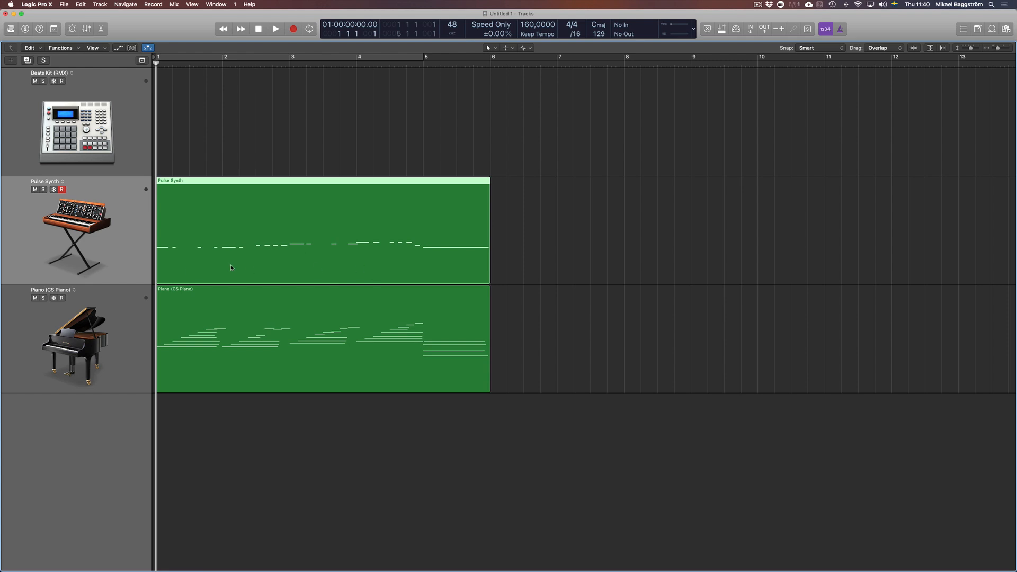
- Select the Beats Kit (RMX) track and examine the note pitches of the Pulse Synth region in the Piano Roll
{"action": "left_click", "coordinate": [140, 159]}
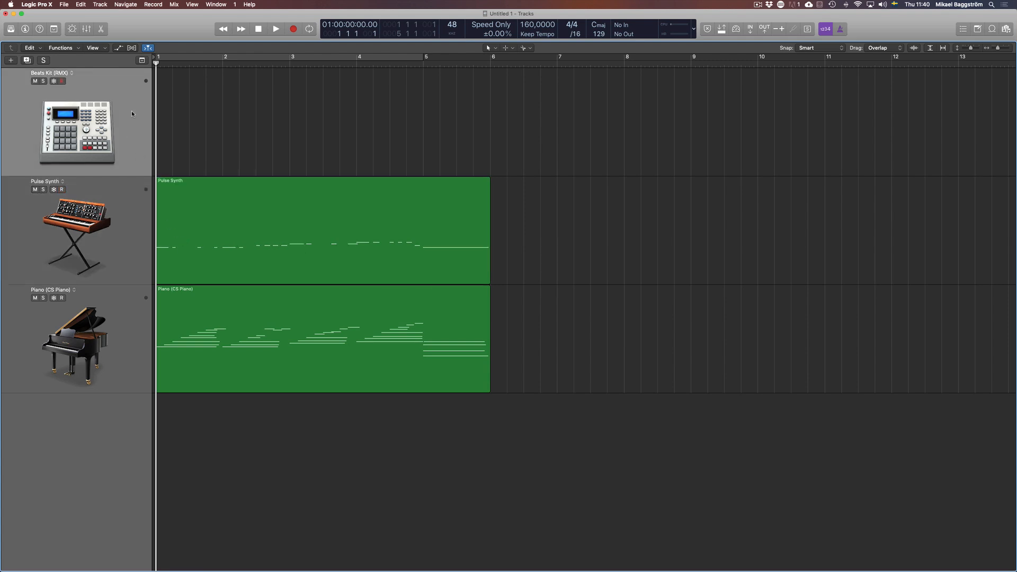
{"action": "left_click", "coordinate": [245, 207]}
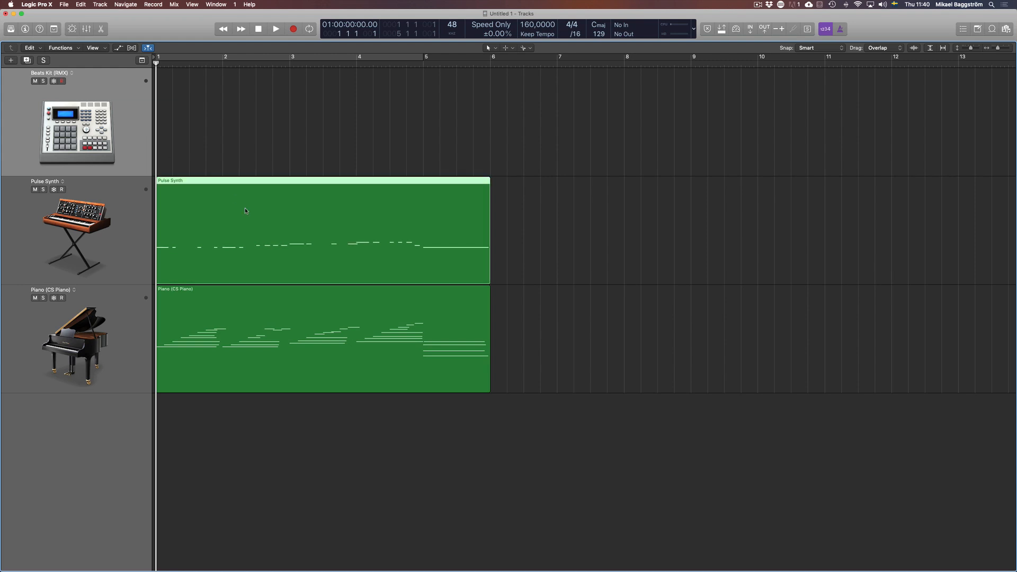
{"action": "left_click", "coordinate": [579, 276]}
{"action": "double_click", "coordinate": [368, 245]}
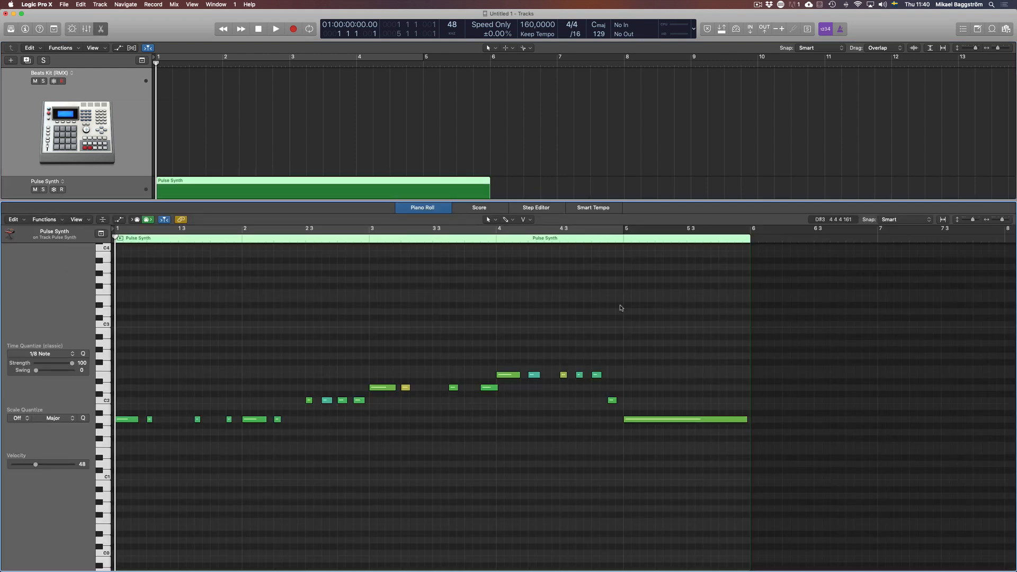
{"action": "key", "text": "p"}
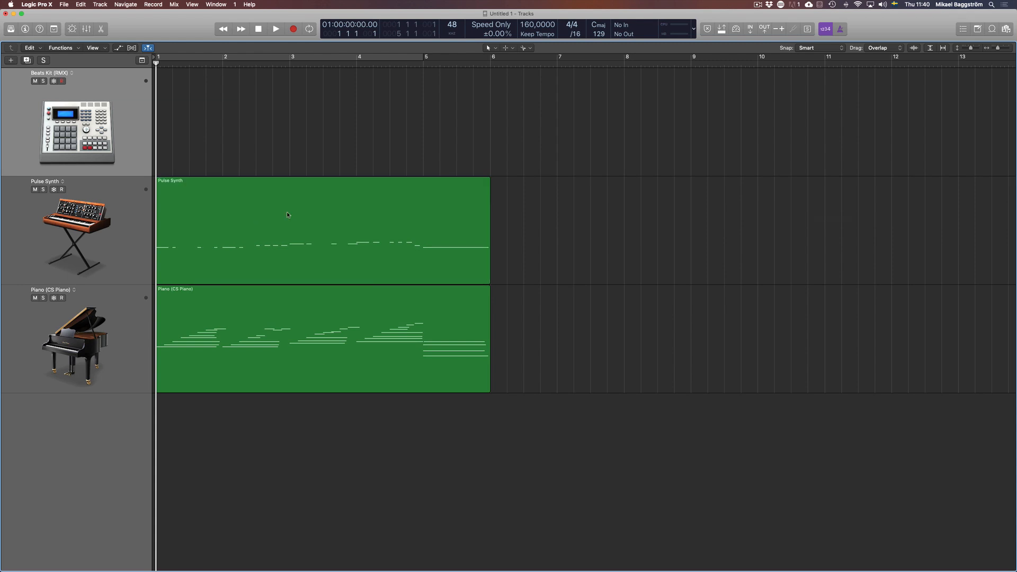
- Copy the Pulse Synth region onto the Beats Kit (RMX) track at bar 1 and solo that track
{"action": "left_click", "coordinate": [276, 216]}
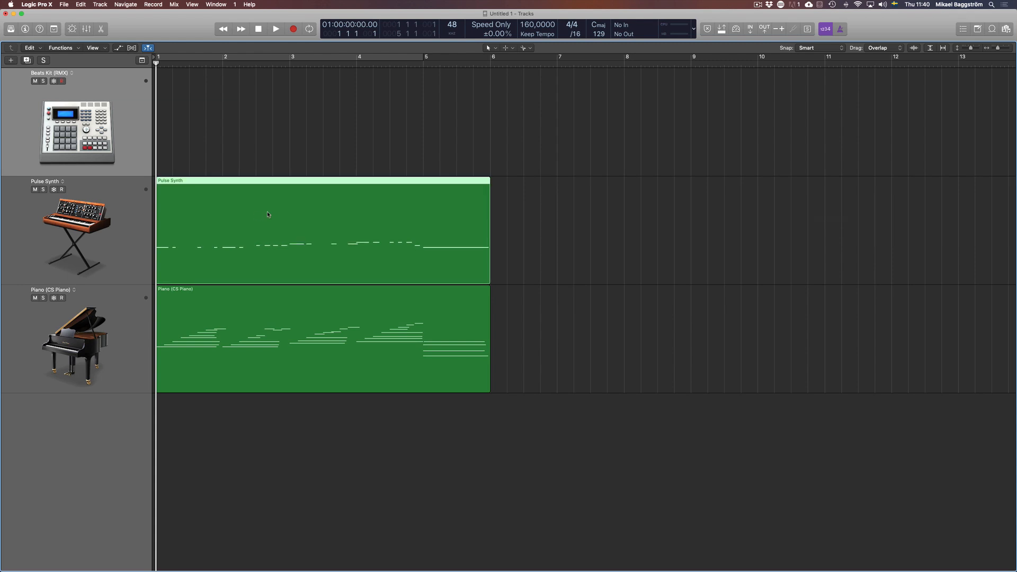
{"action": "left_click_drag", "start_coordinate": [247, 227], "coordinate": [239, 144]}
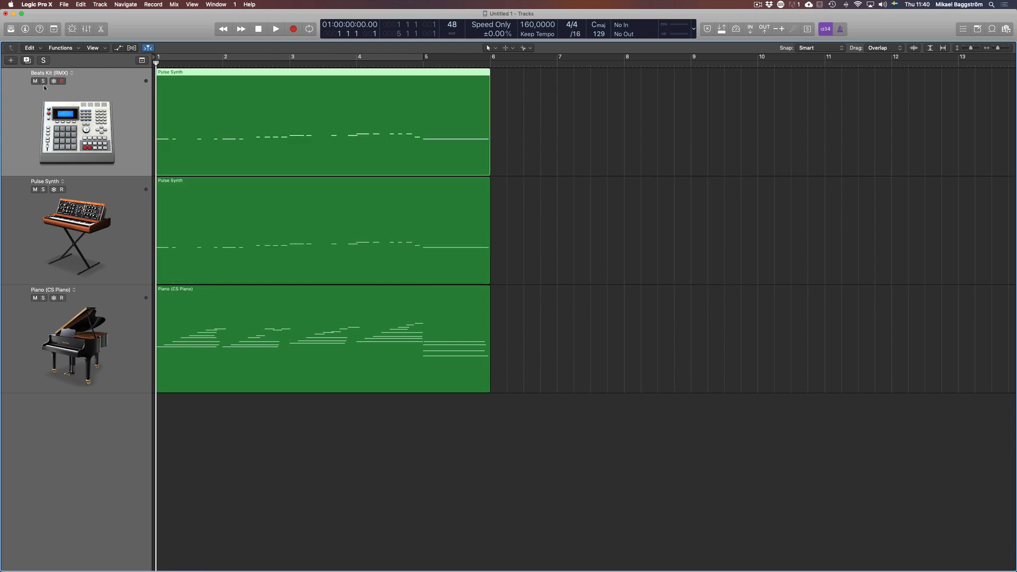
{"action": "key", "text": "s"}
- Play the copied region on the Beats Kit track while viewing its notes in the Piano Roll, then close the editor
{"action": "key", "text": "space"}
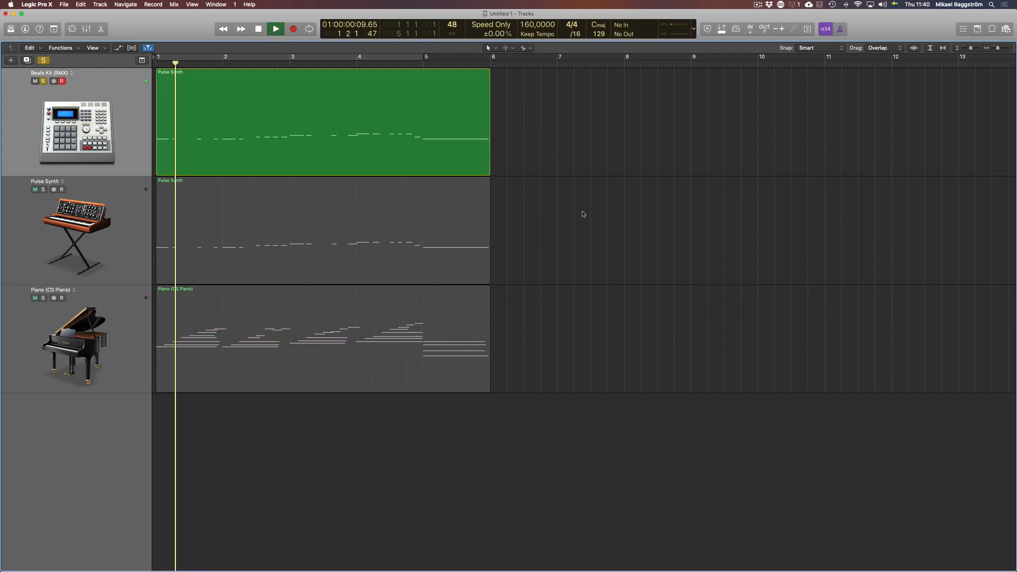
{"action": "double_click", "coordinate": [349, 151]}
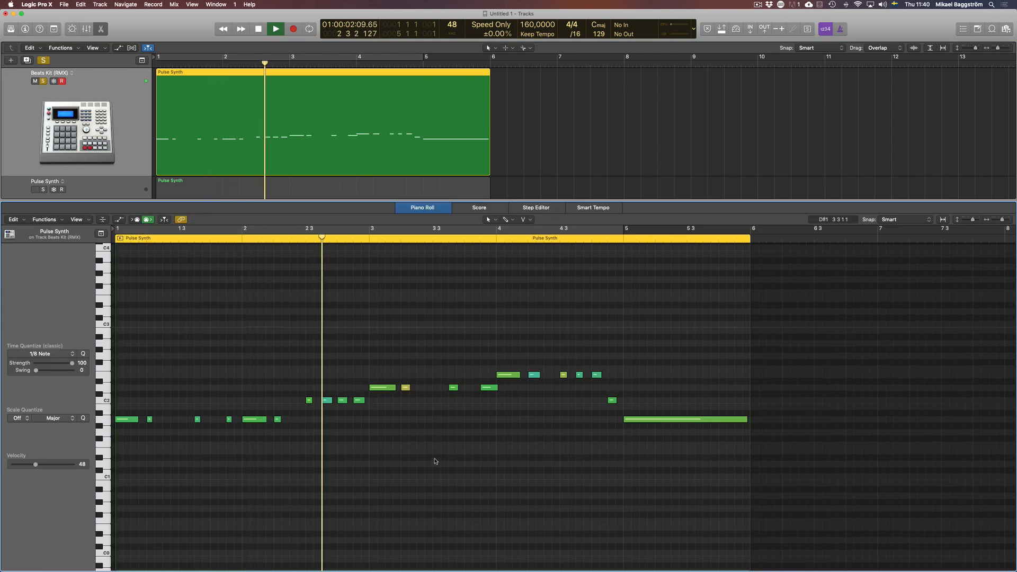
{"action": "key", "text": "space"}
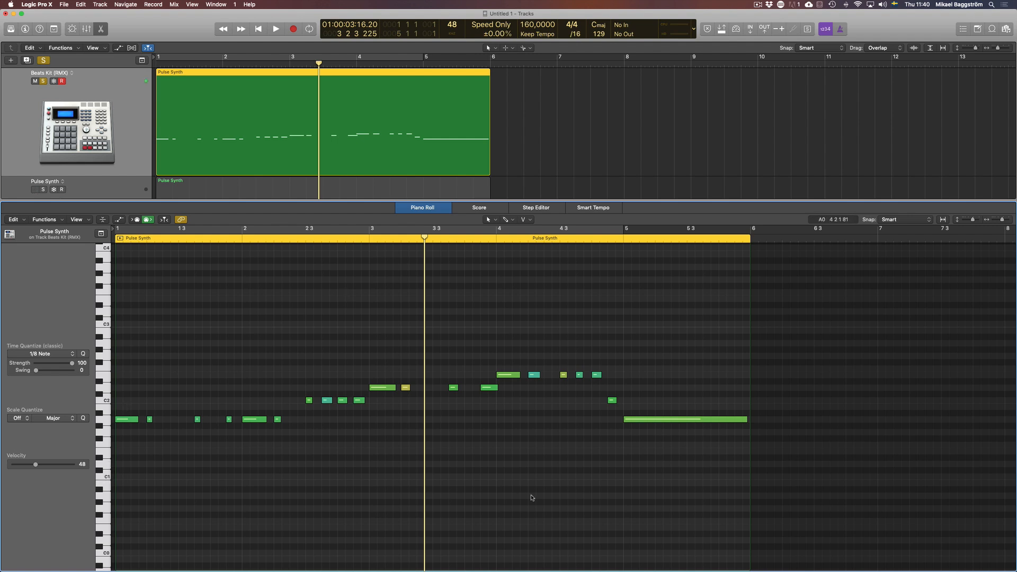
{"action": "key", "text": "e"}
{"action": "left_click", "coordinate": [697, 340]}
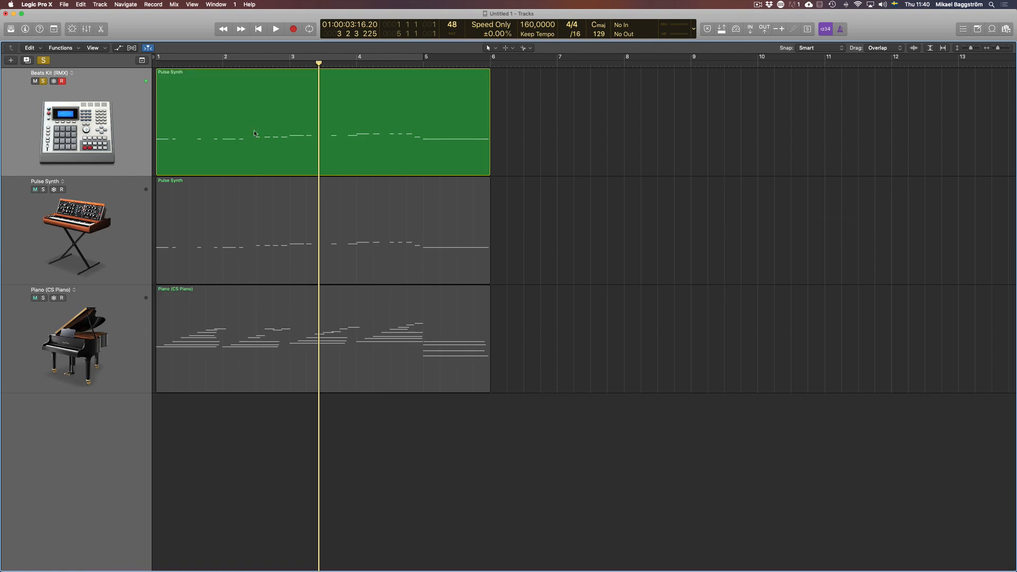
- Open the Beats Kit track's region in the Piano Roll and bring up the Random Pitch MIDI Transform
{"action": "left_click", "coordinate": [245, 130]}
{"action": "key", "text": "e"}
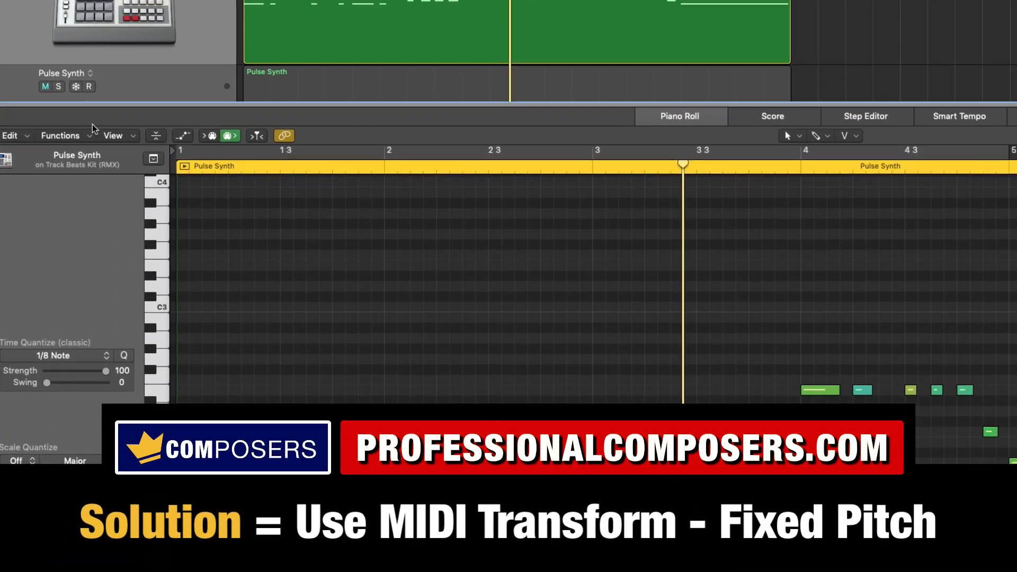
{"action": "left_click", "coordinate": [88, 135]}
{"action": "mouse_move", "coordinate": [92, 272]}
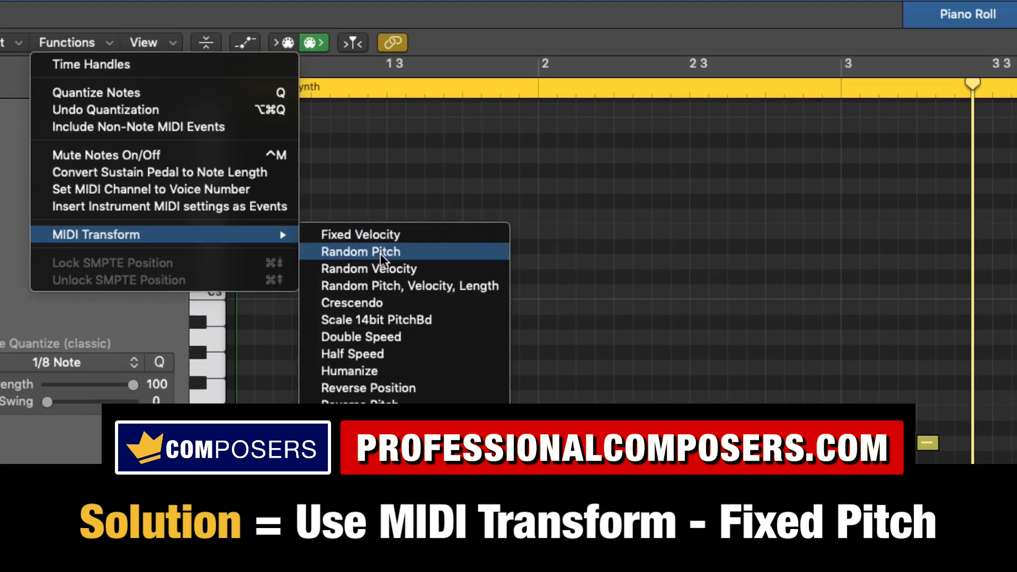
{"action": "left_click", "coordinate": [381, 253]}
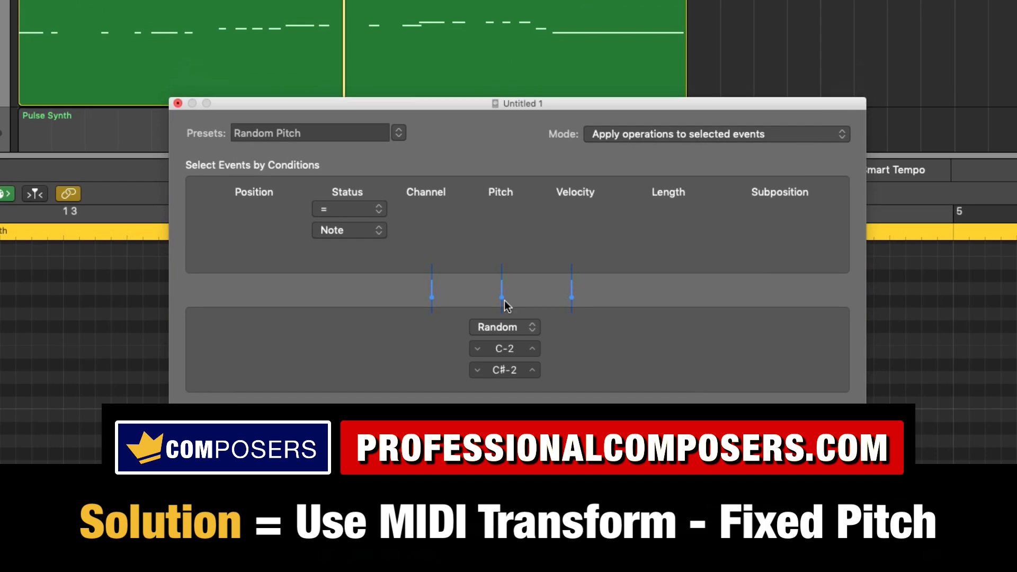
- Set the transform's pitch operation to Fix at C1 and apply it to all notes of the region with Select and Operate
{"action": "left_click", "coordinate": [512, 328]}
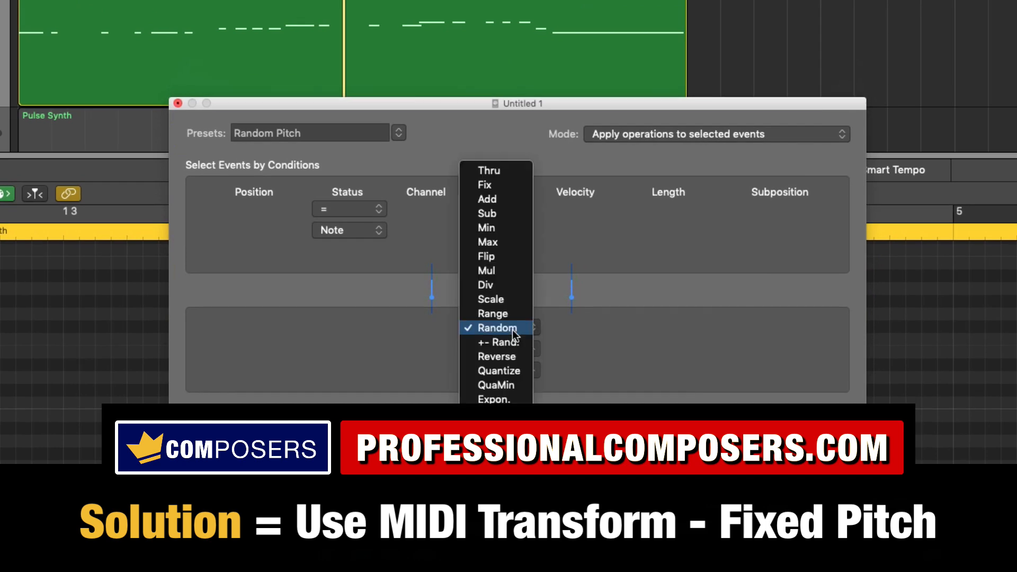
{"action": "left_click", "coordinate": [501, 184]}
{"action": "left_click_drag", "start_coordinate": [555, 102], "coordinate": [641, 12]}
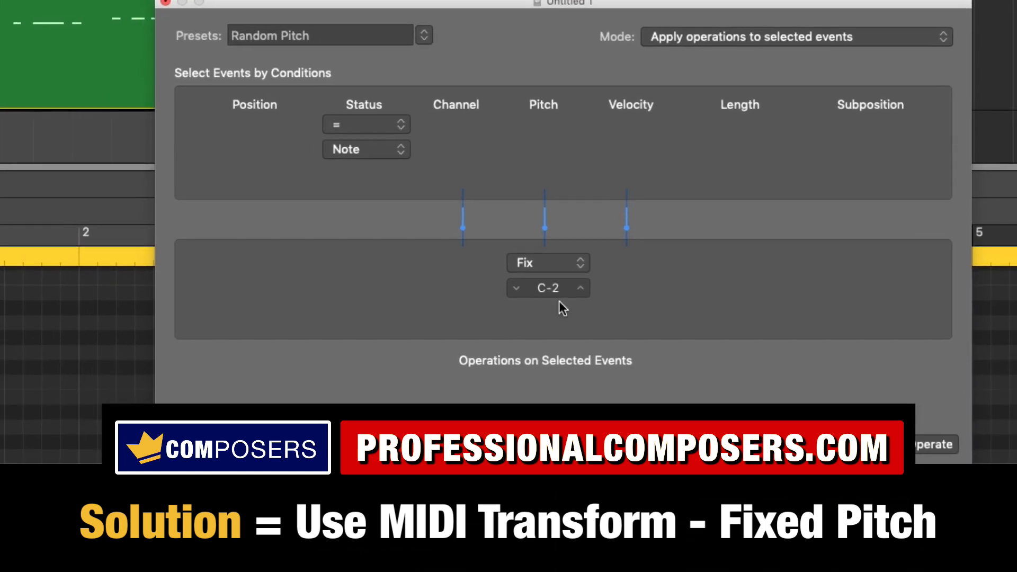
{"action": "double_click", "coordinate": [563, 288]}
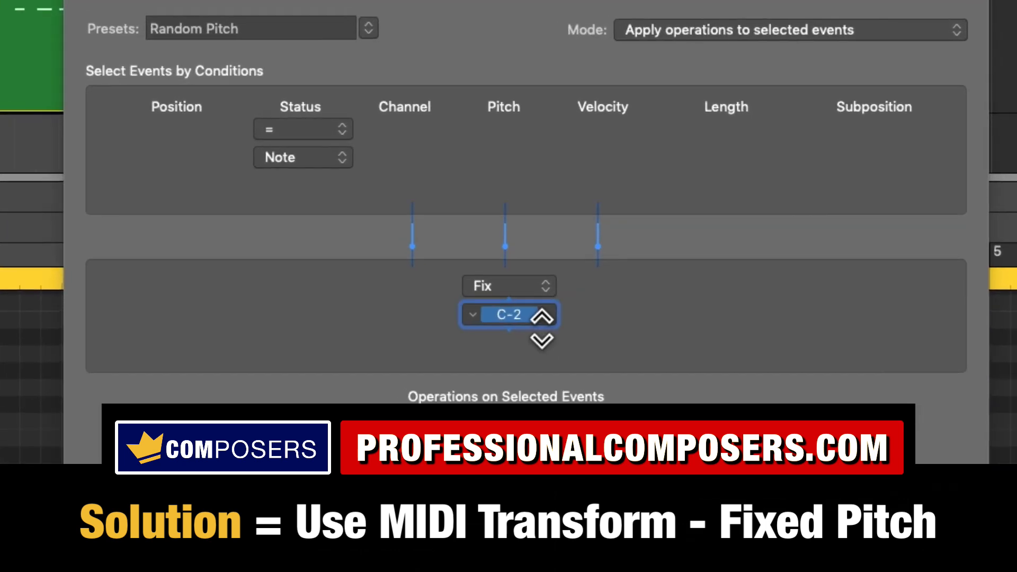
{"action": "type", "text": "c1"}
{"action": "key", "text": "Return"}
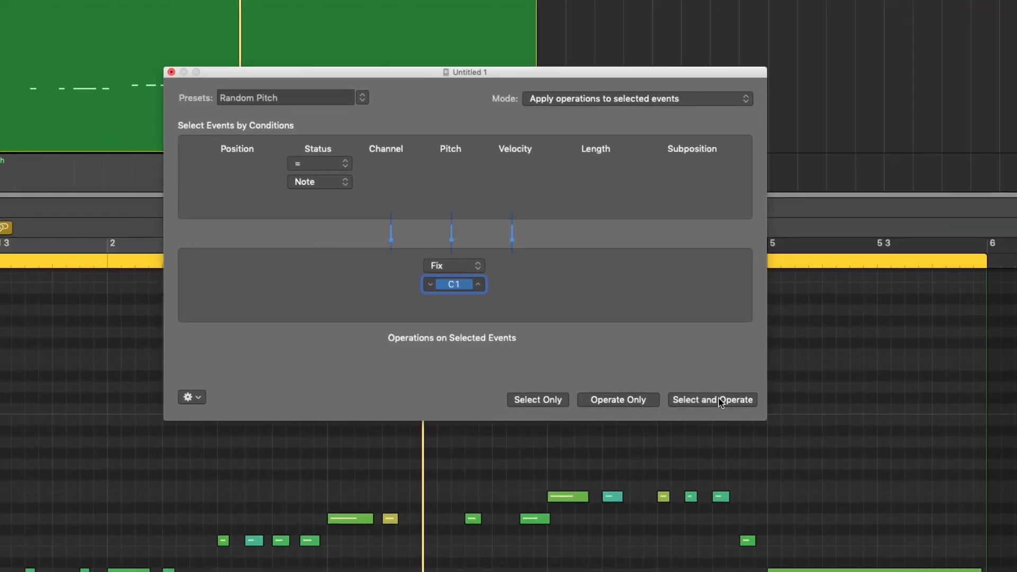
{"action": "left_click", "coordinate": [721, 402]}
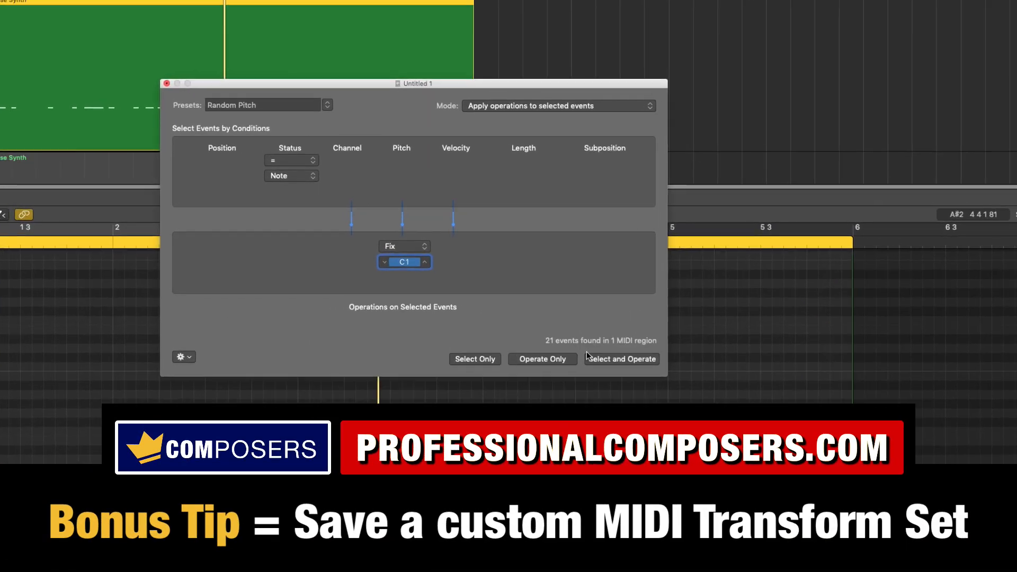
- Name the custom MIDI Transform preset "Set Notes to C1"
{"action": "triple_click", "coordinate": [191, 100]}
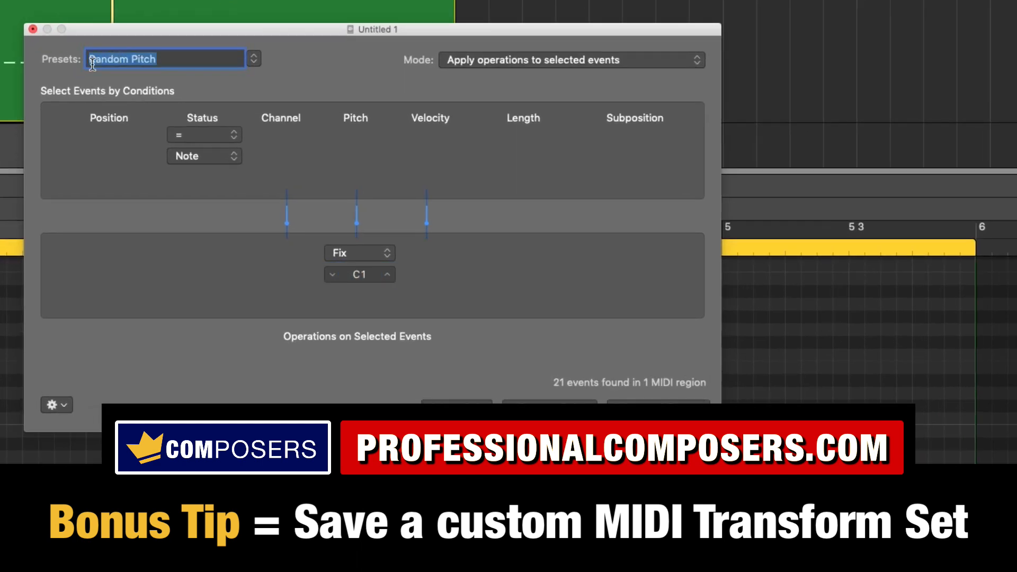
{"action": "type", "text": "Set Notes to C"}
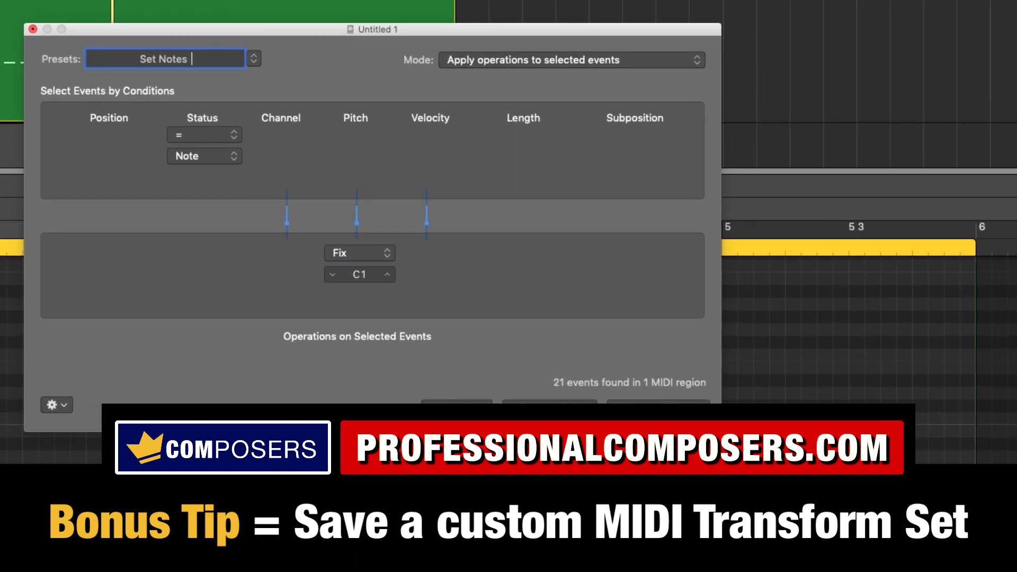
{"action": "type", "text": "1"}
{"action": "left_click", "coordinate": [230, 256]}
{"action": "left_click", "coordinate": [230, 255]}
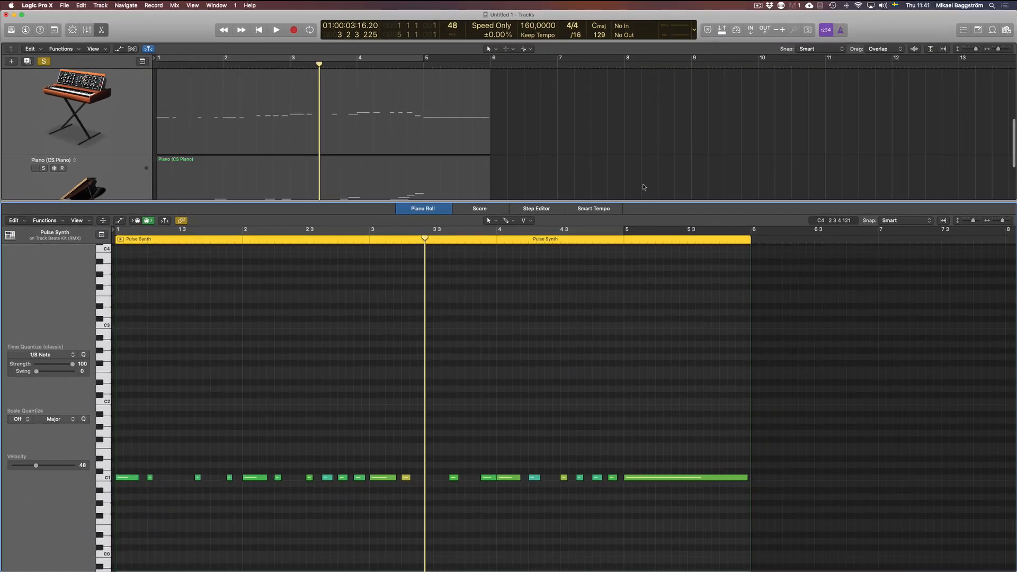
- Close the Piano Roll and move the transformed region along the Beats Kit track to start between bars 7 and 8
{"action": "left_click", "coordinate": [700, 141]}
{"action": "key", "text": "e"}
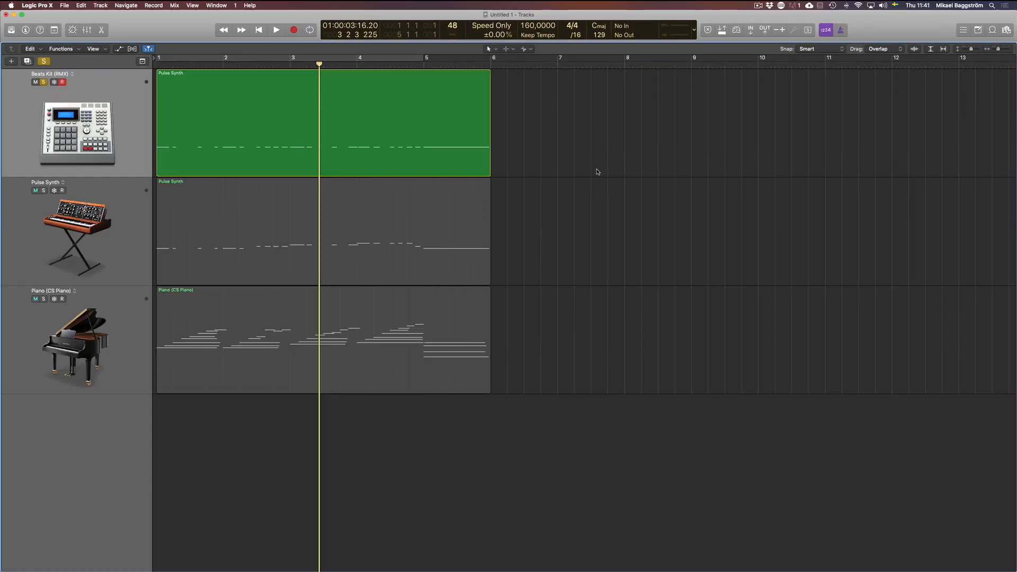
{"action": "left_click", "coordinate": [365, 166]}
{"action": "left_click_drag", "start_coordinate": [362, 164], "coordinate": [805, 164]}
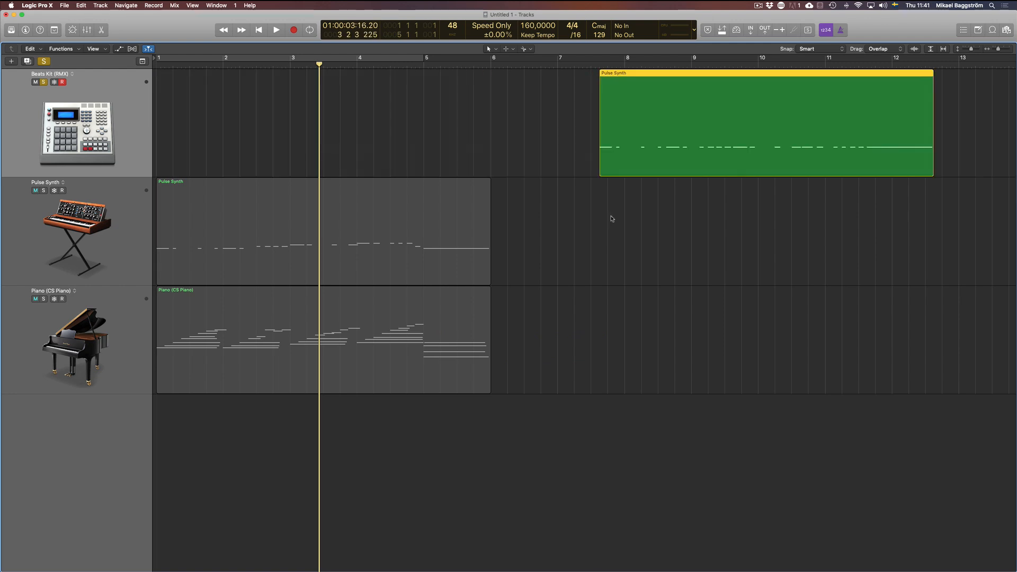
- Copy the original Pulse Synth region onto the Beats Kit track at bar 1 and open the copy in the Piano Roll
{"action": "left_click", "coordinate": [276, 244]}
{"action": "left_click_drag", "start_coordinate": [277, 245], "coordinate": [268, 165]}
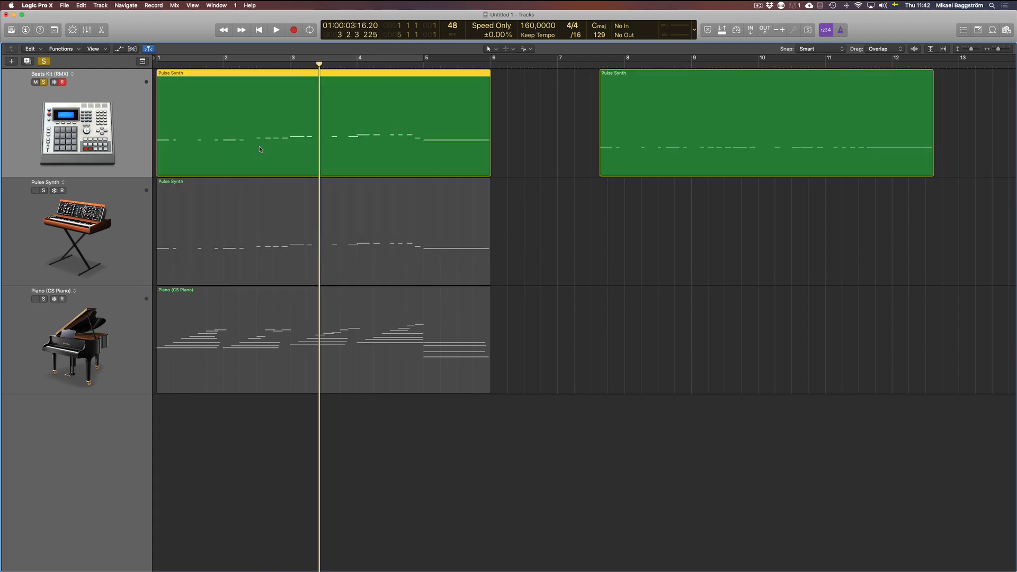
{"action": "key", "text": "e"}
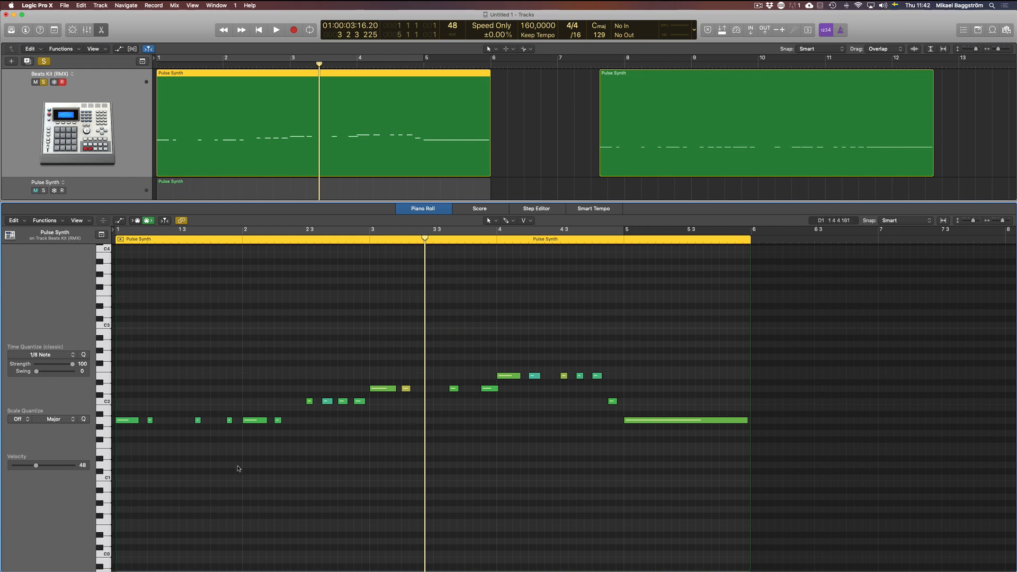
- Apply the "Set Notes to C1" MIDI Transform preset to the copied region at bar 1 with Select and Operate, and close the transform window
{"action": "key", "text": "e"}
{"action": "key", "text": "e"}
{"action": "left_click", "coordinate": [63, 221]}
{"action": "mouse_move", "coordinate": [68, 303]}
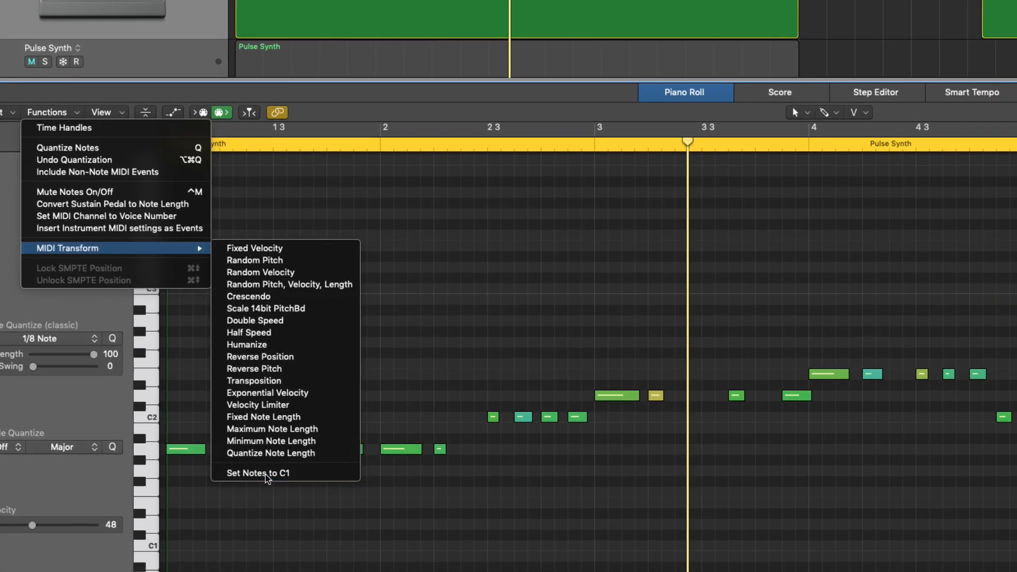
{"action": "left_click", "coordinate": [267, 476]}
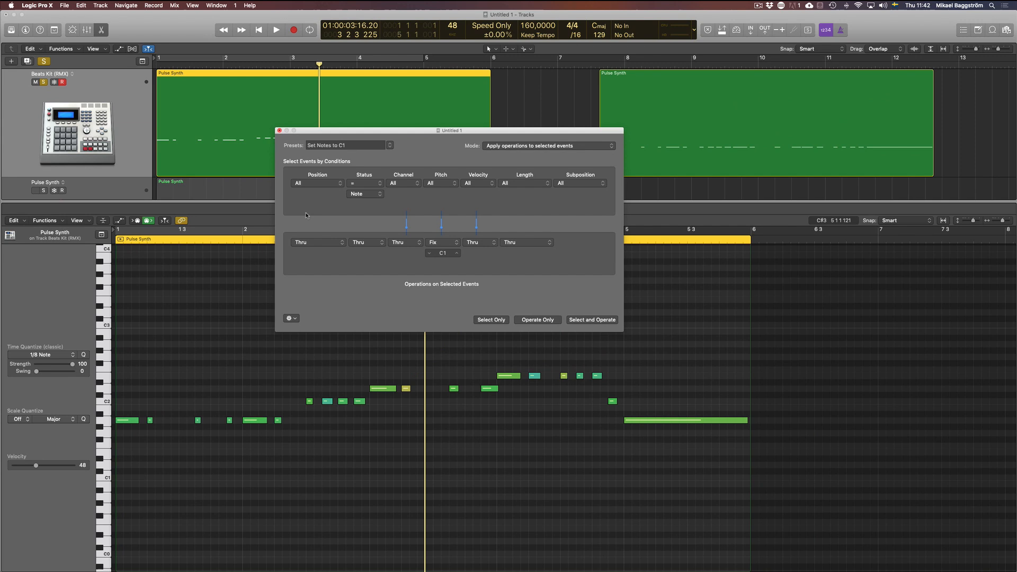
{"action": "left_click", "coordinate": [592, 320]}
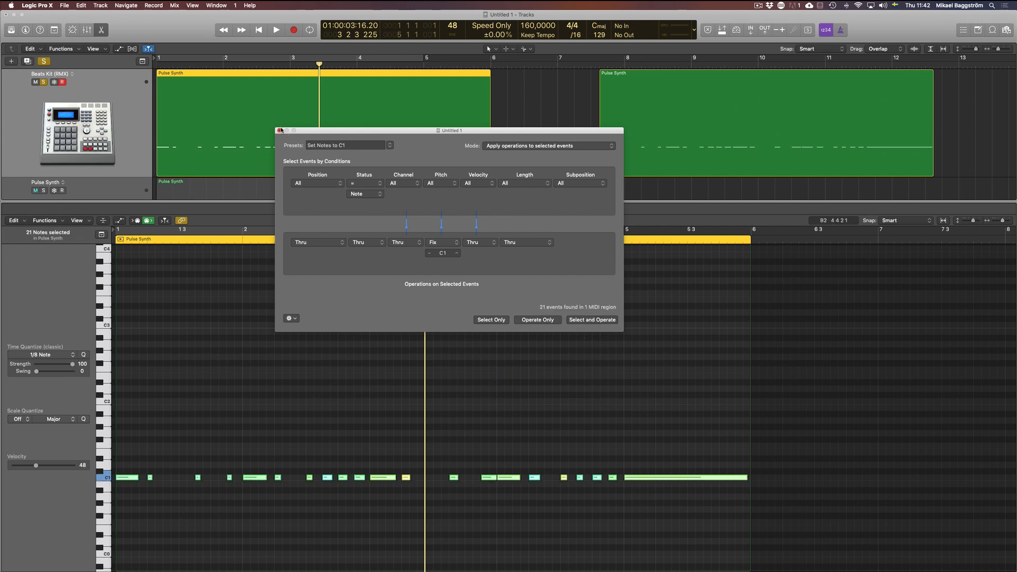
{"action": "left_click", "coordinate": [280, 130]}
- Close the Piano Roll and delete the earlier transformed region that starts between bars 7 and 8 on the Beats Kit track
{"action": "left_click", "coordinate": [250, 397]}
{"action": "double_click", "coordinate": [672, 102]}
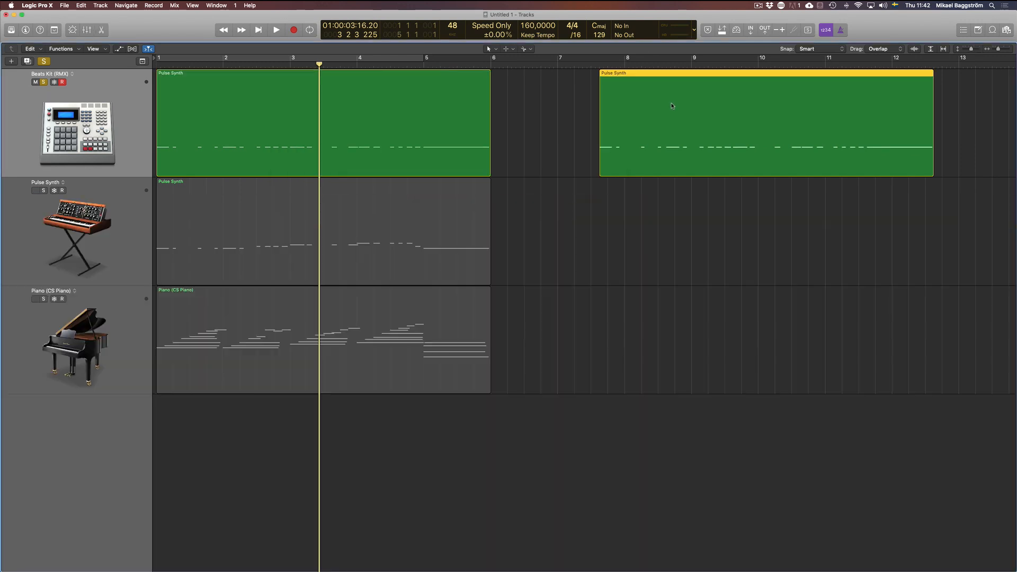
{"action": "left_click", "coordinate": [592, 192]}
{"action": "left_click", "coordinate": [631, 154]}
{"action": "key", "text": "Delete"}
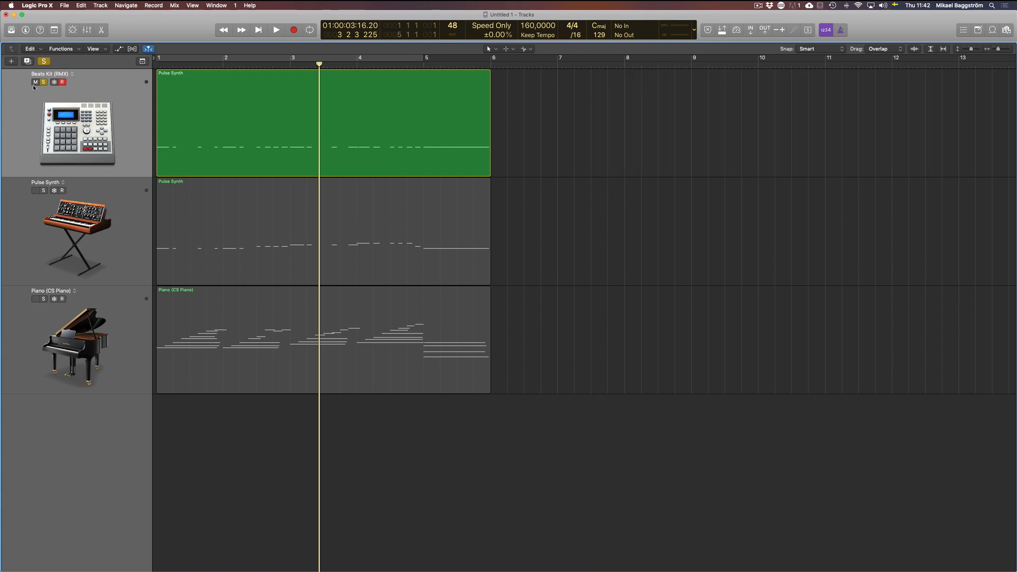
- Turn off solo on the Beats Kit track, play all three tracks together from bar 1, and return the playhead to the start
{"action": "left_click", "coordinate": [44, 82]}
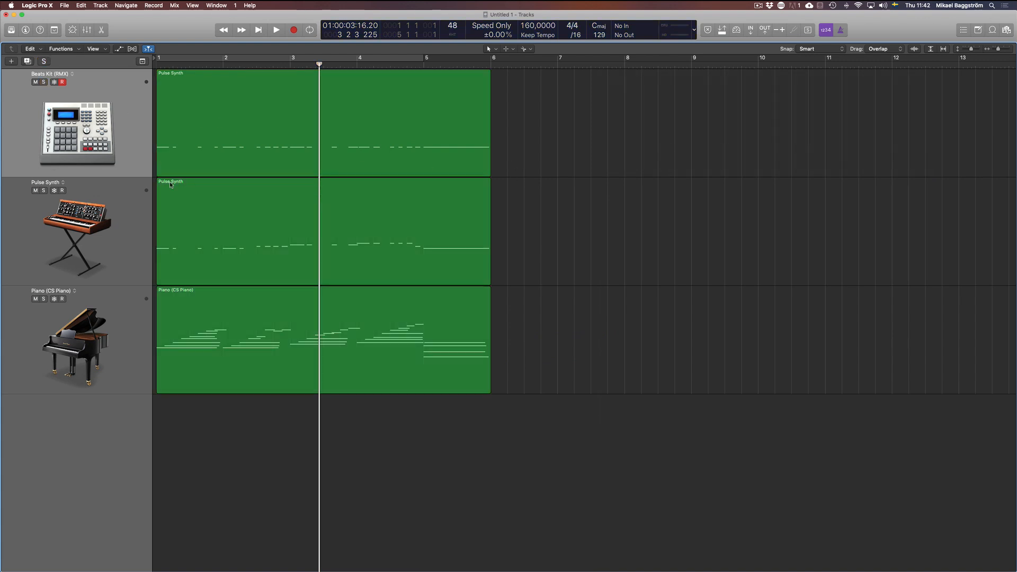
{"action": "key", "text": "Return"}
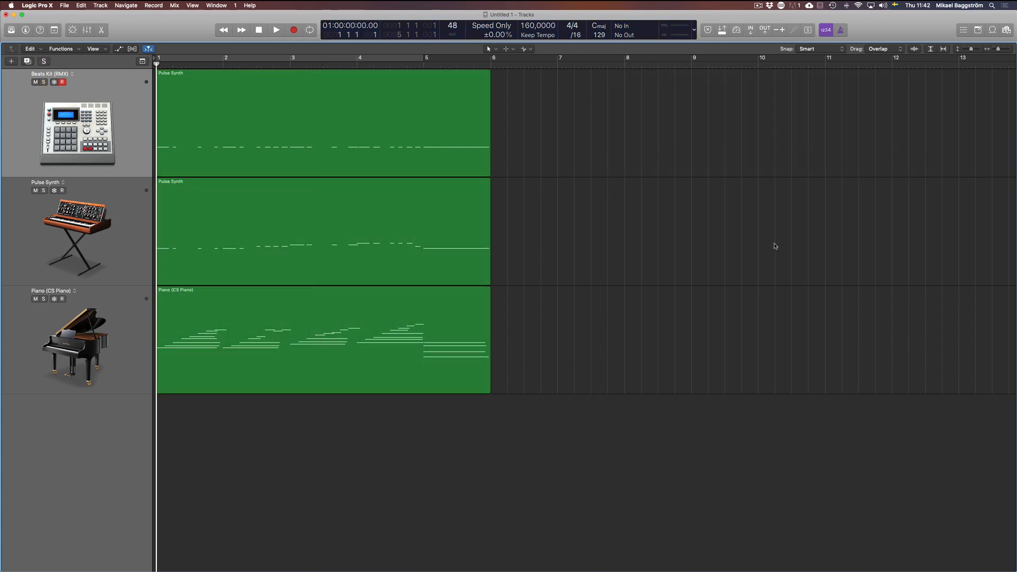
{"action": "key", "text": "space"}
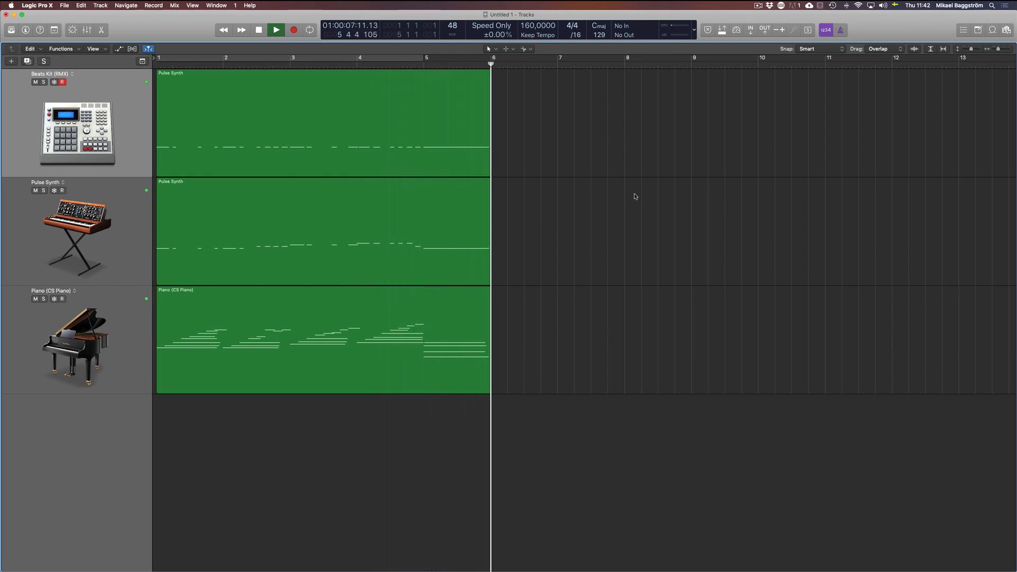
{"action": "key", "text": "space"}
{"action": "key", "text": "Return"}
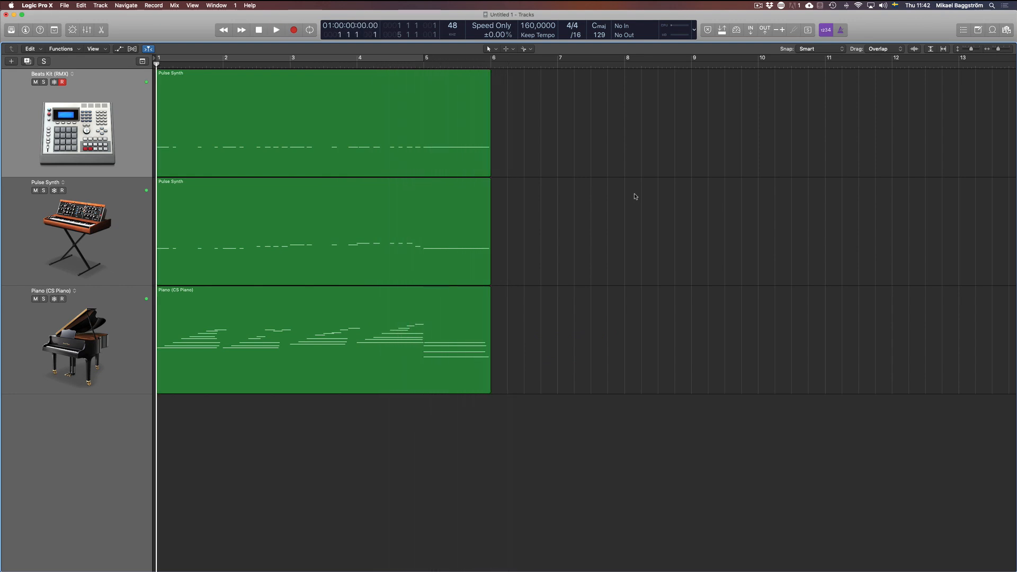
{"action": "left_click", "coordinate": [370, 262]}
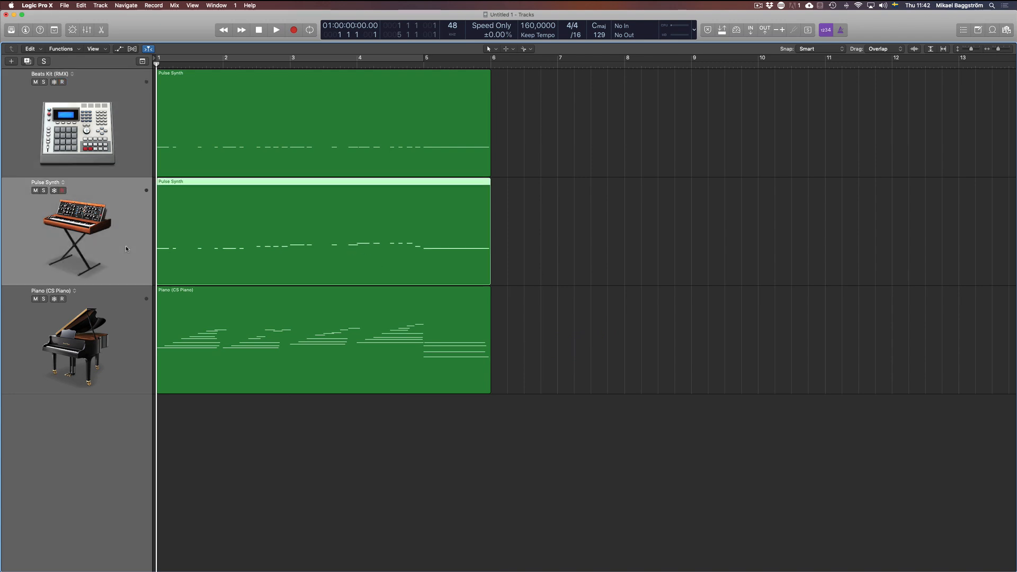
{"action": "left_click", "coordinate": [543, 255]}
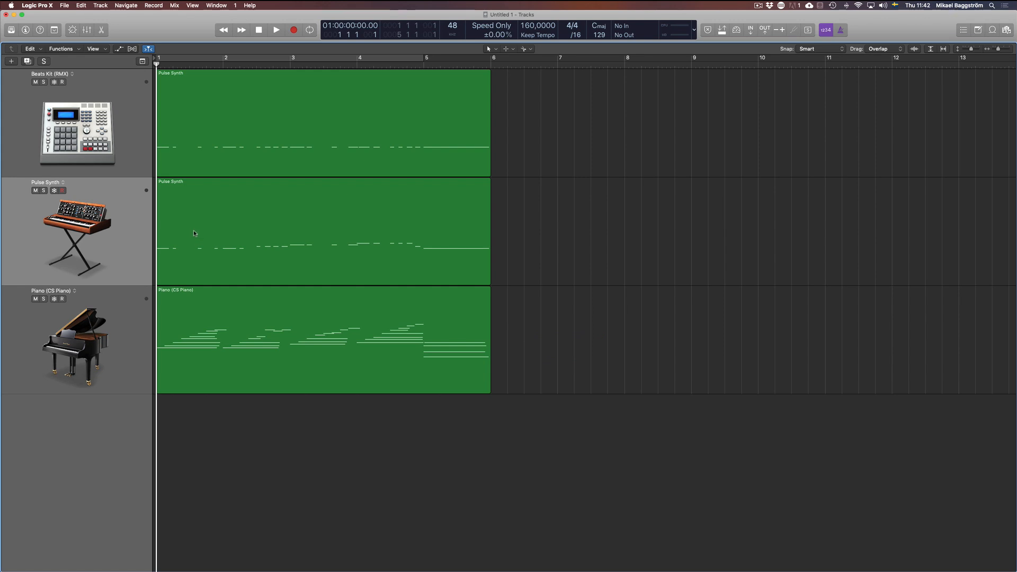
{"action": "left_click", "coordinate": [413, 245]}
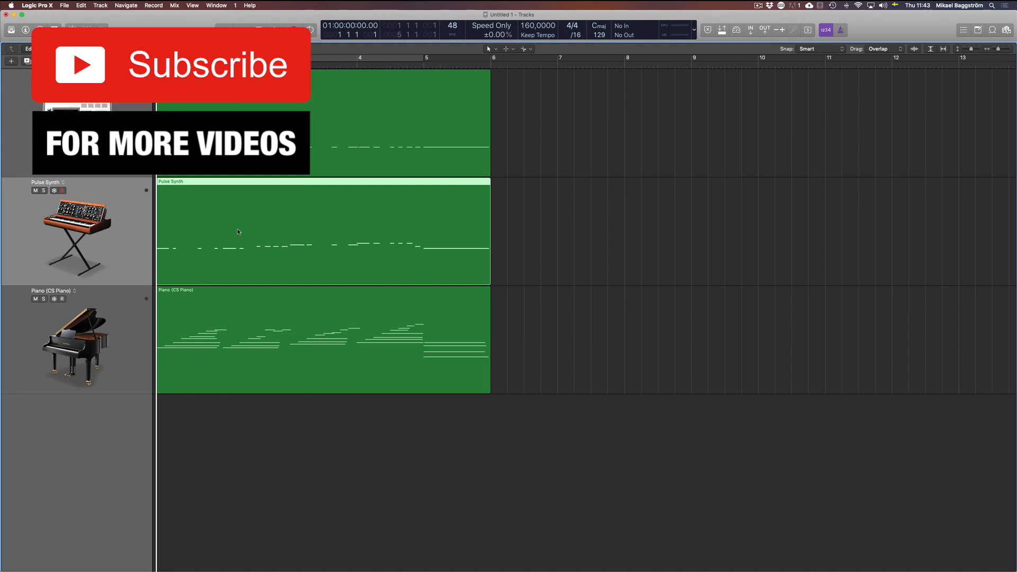
{"action": "left_click", "coordinate": [221, 109]}
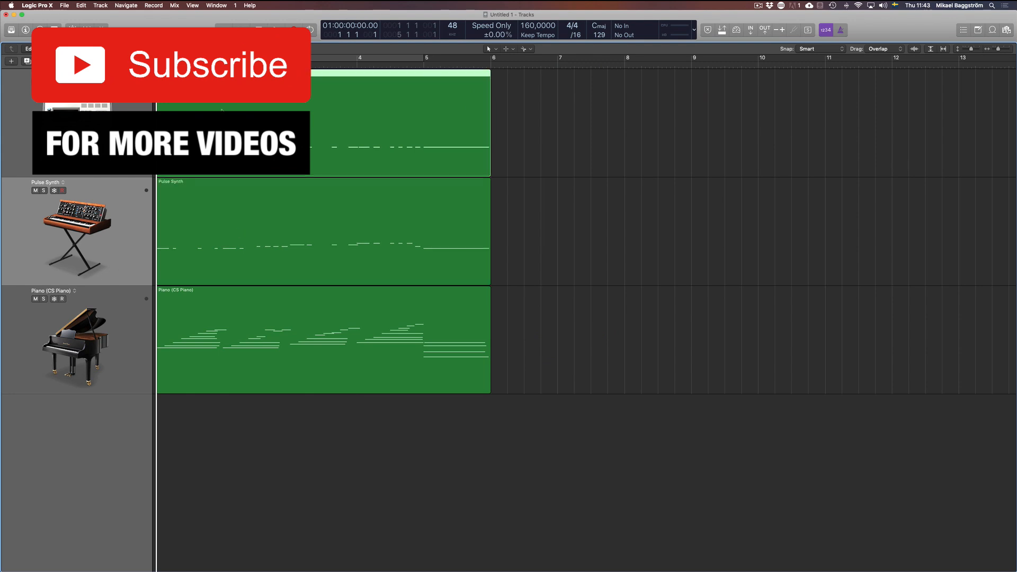